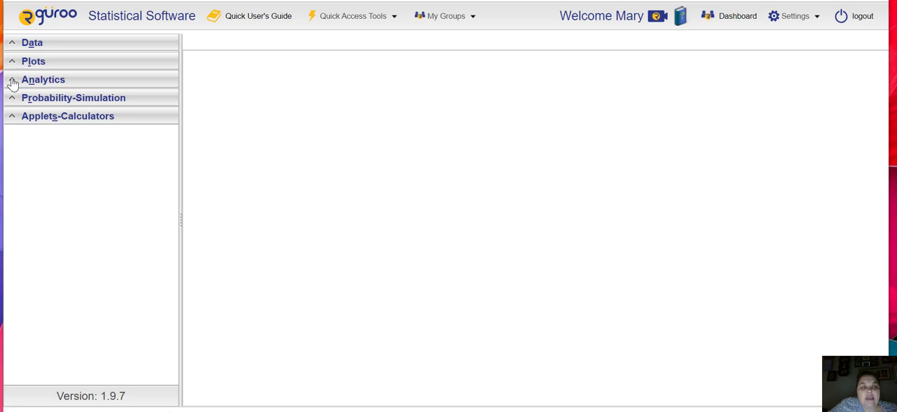
# - Start a categorical tabulation analysis using the BirdNest dataset
pyautogui.click(13, 81)
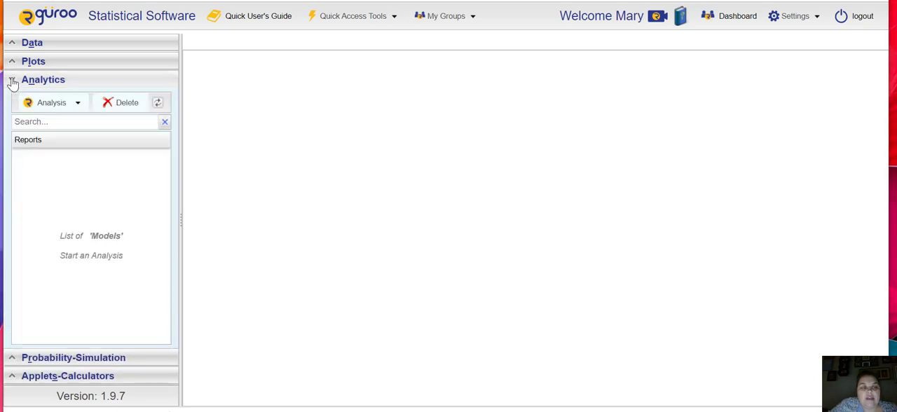
pyautogui.click(78, 103)
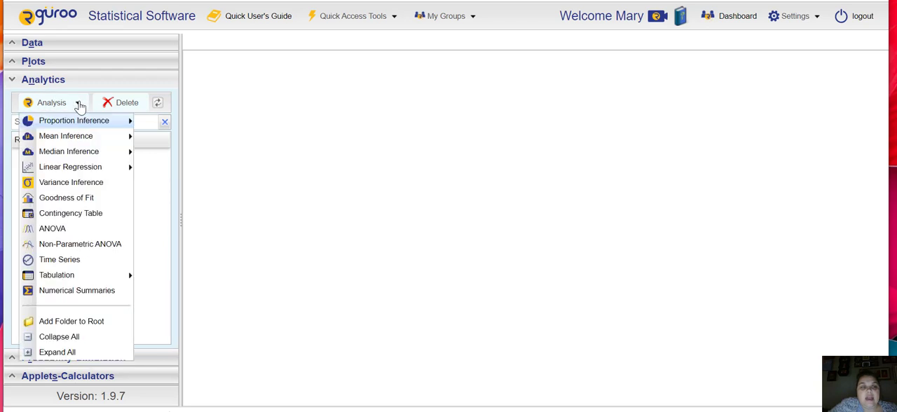
pyautogui.moveTo(79, 121)
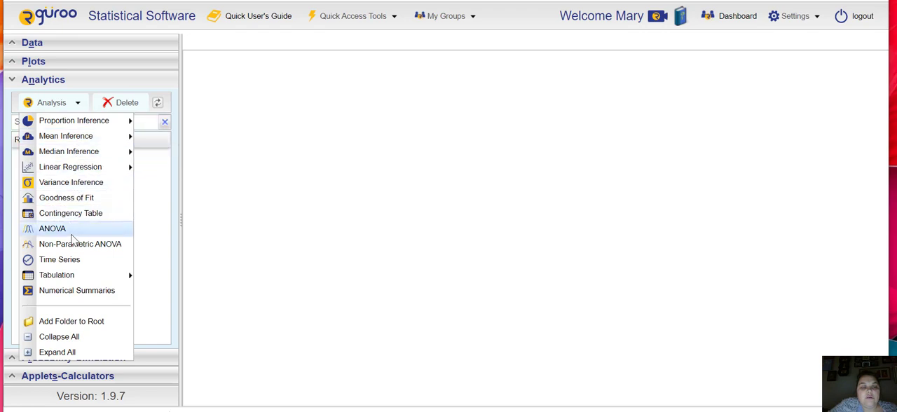
pyautogui.moveTo(70, 278)
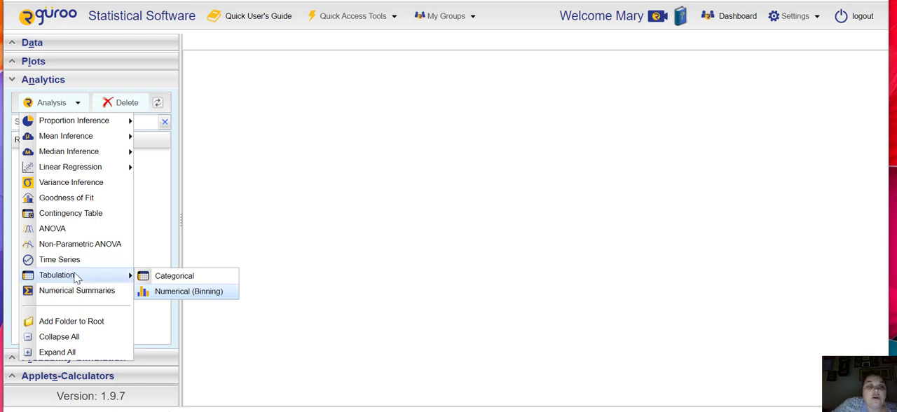
pyautogui.click(173, 278)
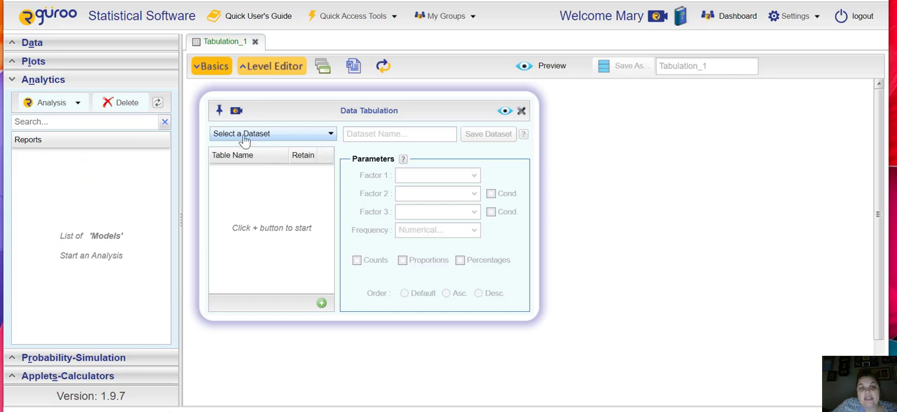
pyautogui.click(331, 134)
pyautogui.click(265, 169)
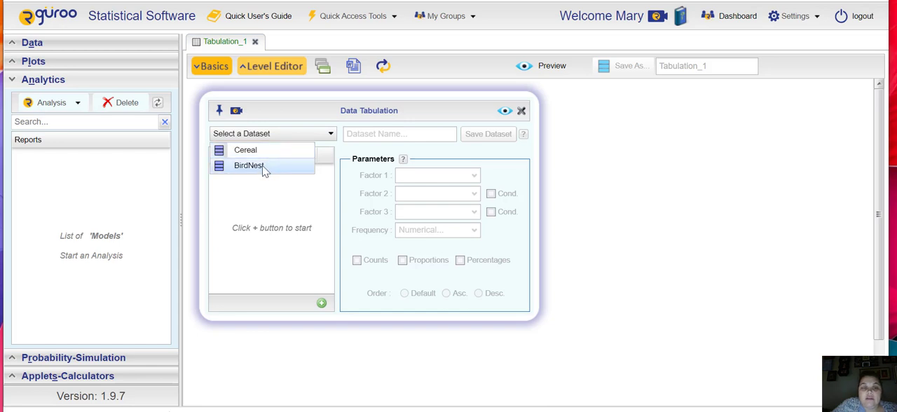
pyautogui.click(265, 169)
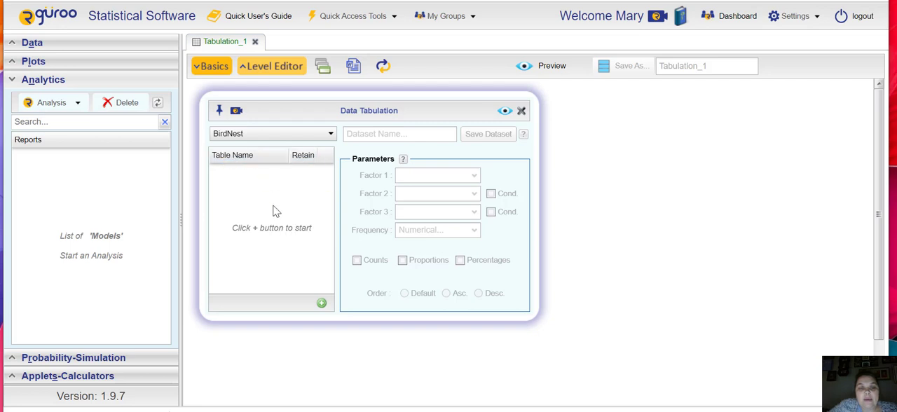
# - Add a table named "Nest Location" to the tabulation
pyautogui.click(321, 303)
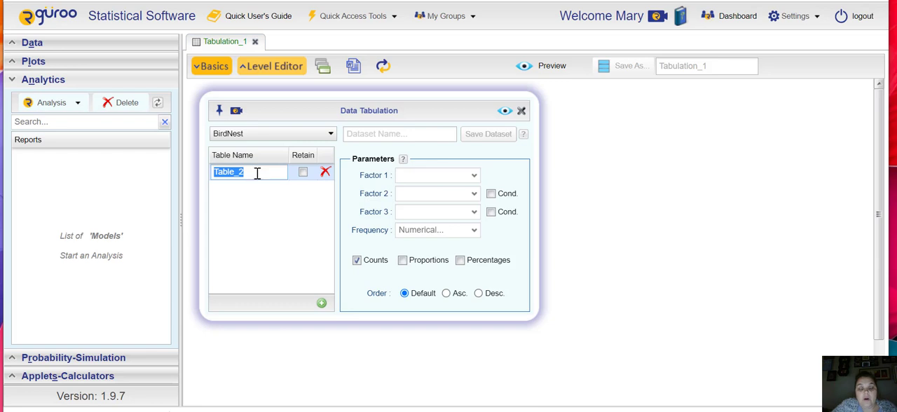
pyautogui.write('Nest Location')
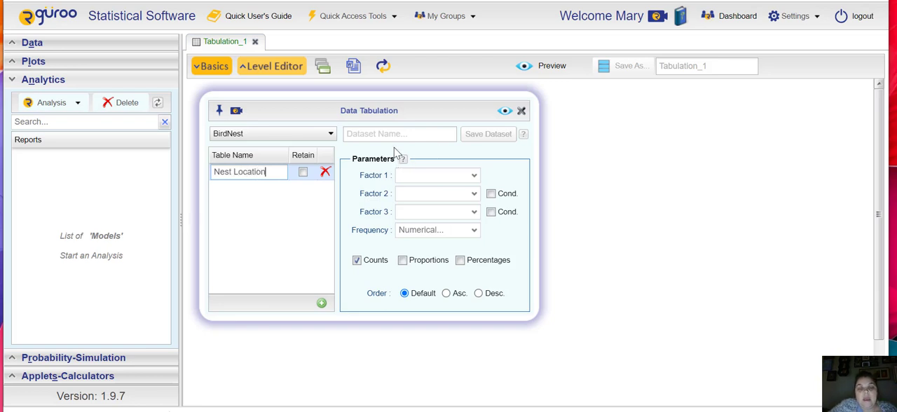
pyautogui.click(285, 202)
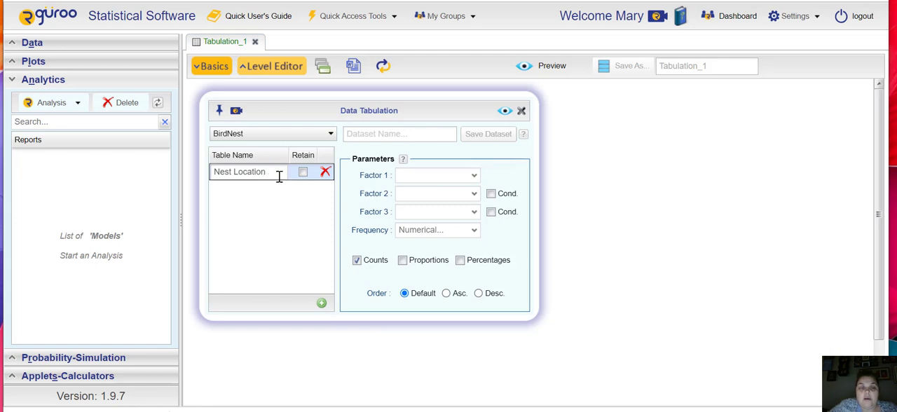
# - Set Location as Factor 1 of the Nest Location table and preview the counts report
pyautogui.click(474, 178)
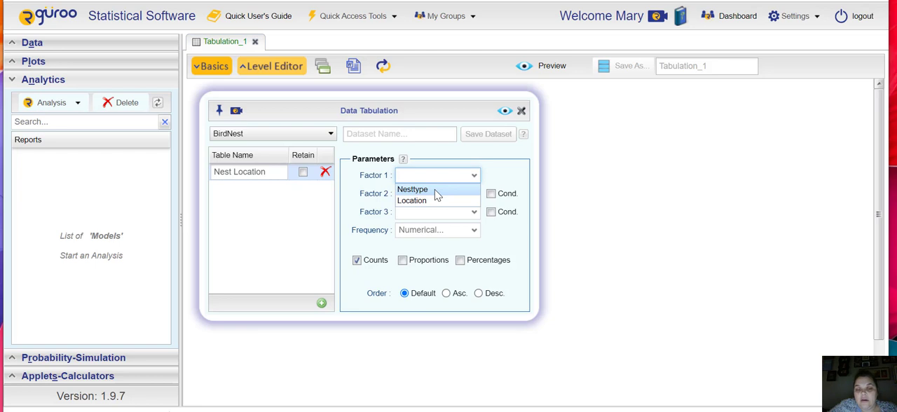
pyautogui.click(433, 201)
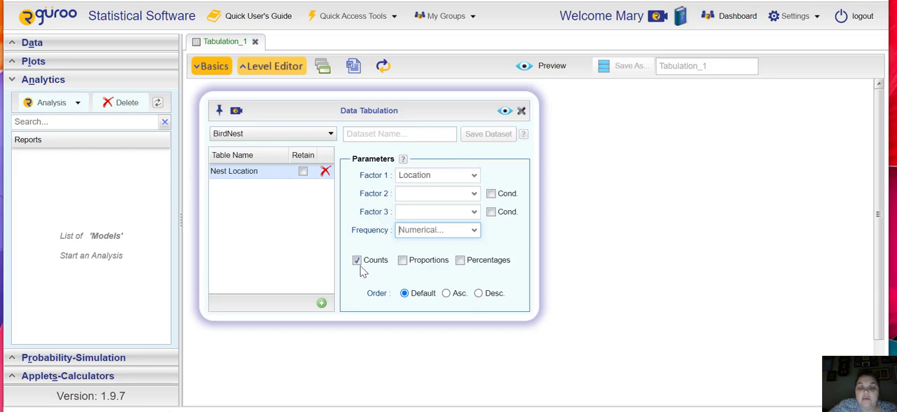
pyautogui.click(505, 112)
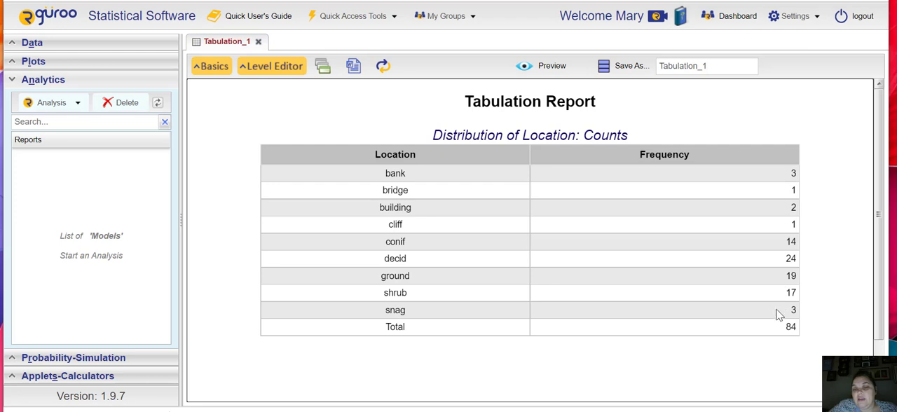
# - Switch the Nest Location table from counts to proportions and preview the report
pyautogui.click(223, 68)
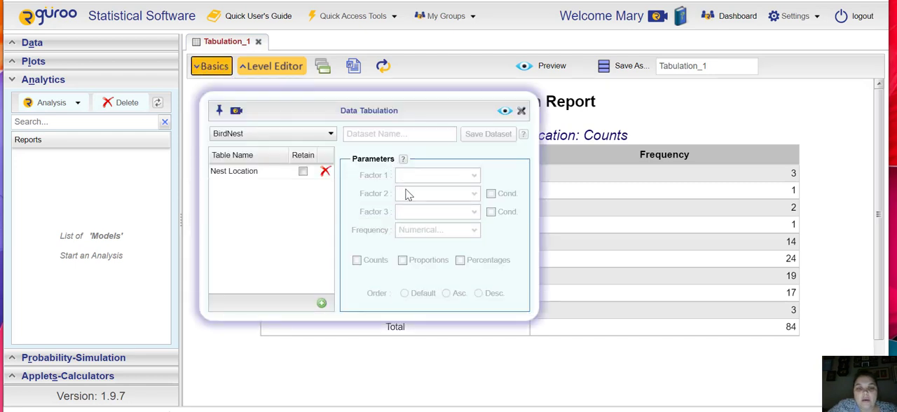
pyautogui.click(265, 177)
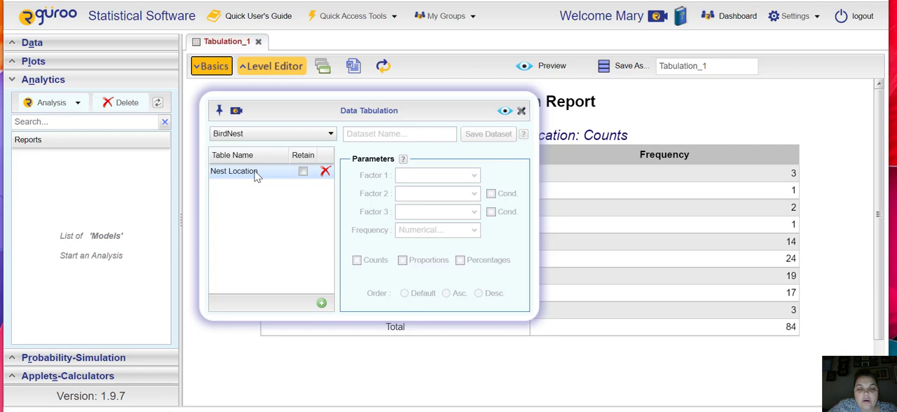
pyautogui.click(255, 175)
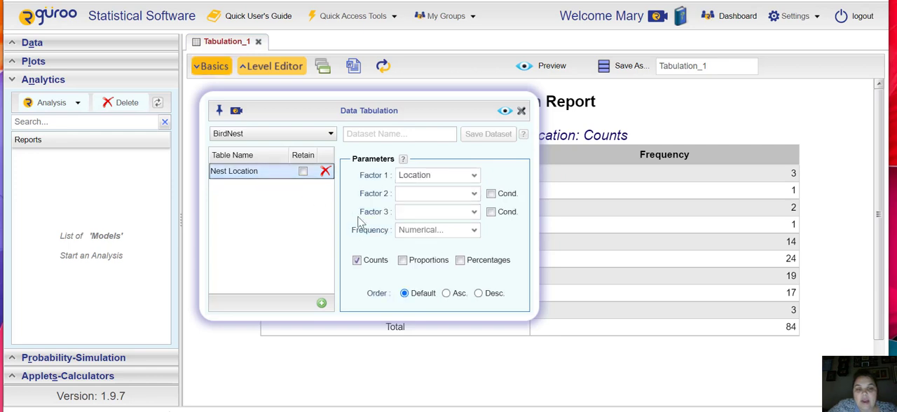
pyautogui.click(357, 263)
pyautogui.click(404, 263)
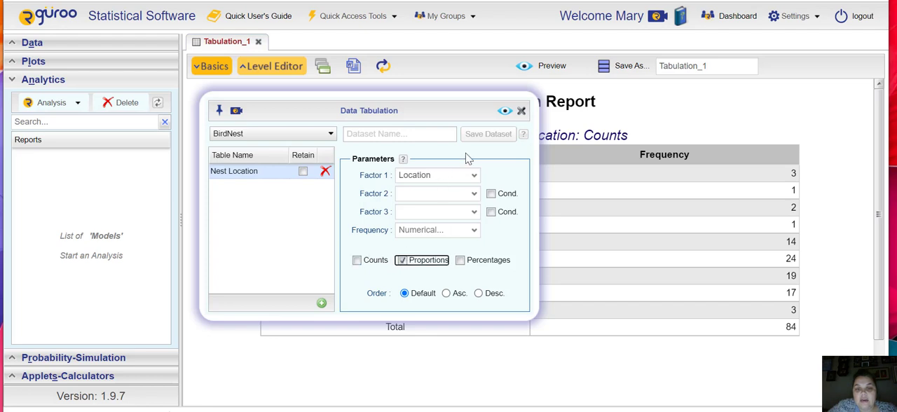
pyautogui.click(505, 113)
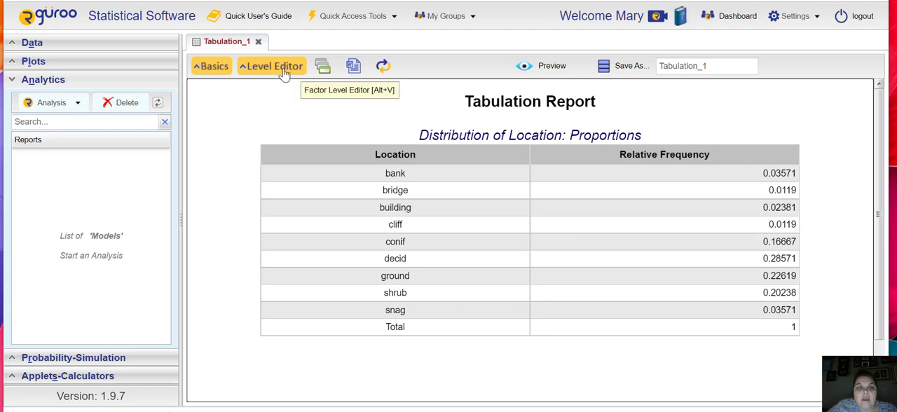
# - Include counts alongside proportions for the Nest Location table and preview the combined report
pyautogui.click(214, 67)
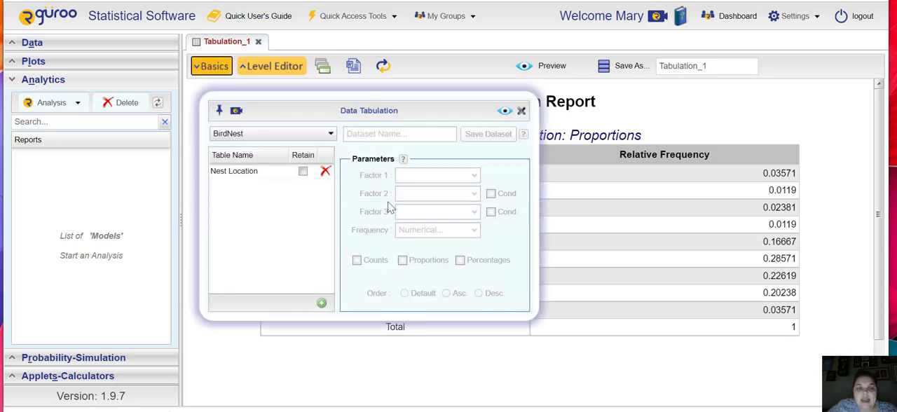
pyautogui.click(278, 180)
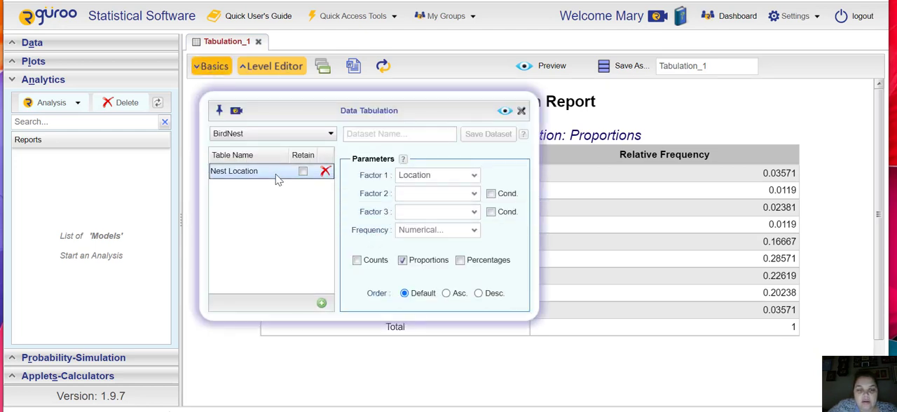
pyautogui.click(357, 262)
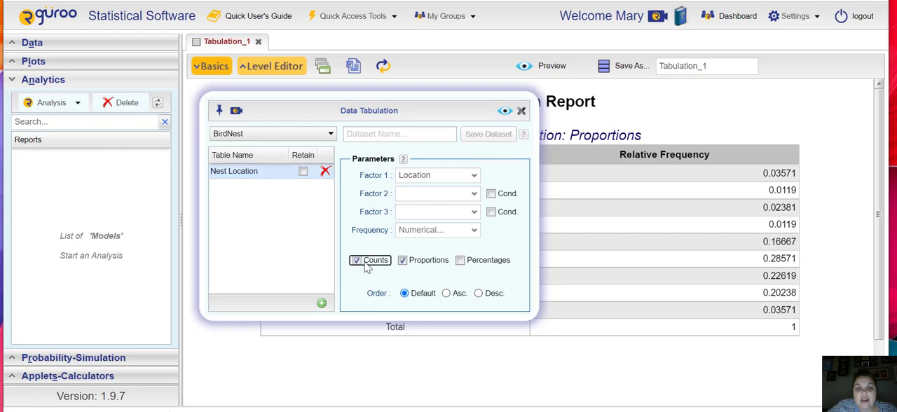
pyautogui.click(504, 113)
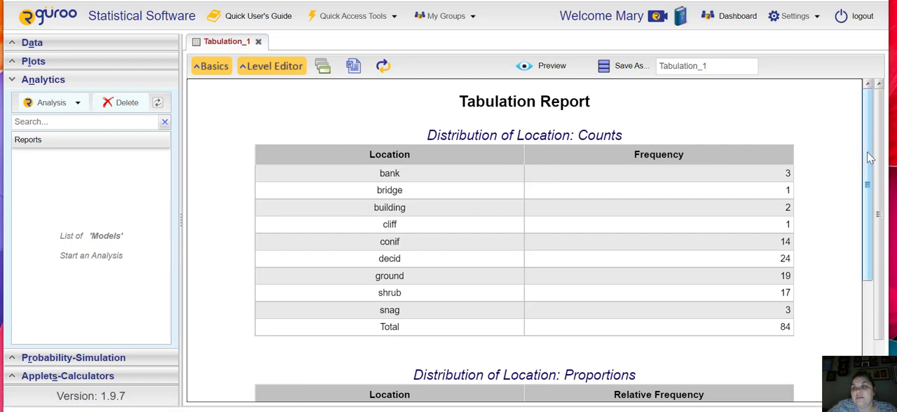
# - Examine the frequency and relative frequency tables for Location in the tabulation report
pyautogui.moveTo(869, 158); pyautogui.dragTo(863, 306)
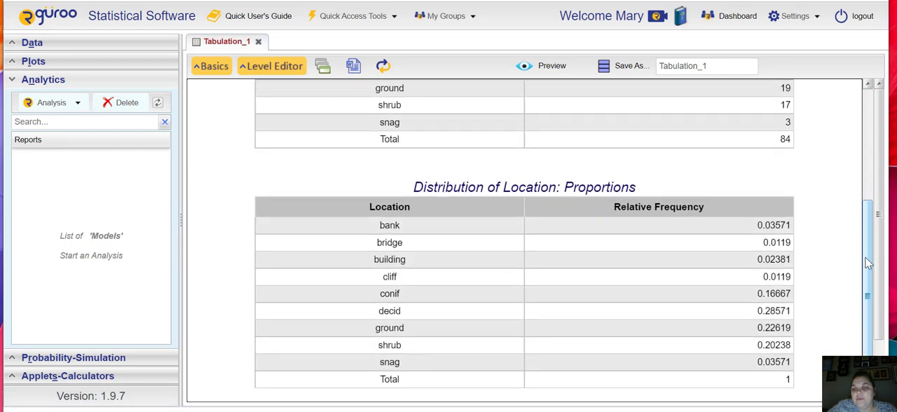
pyautogui.moveTo(867, 263); pyautogui.dragTo(859, 298)
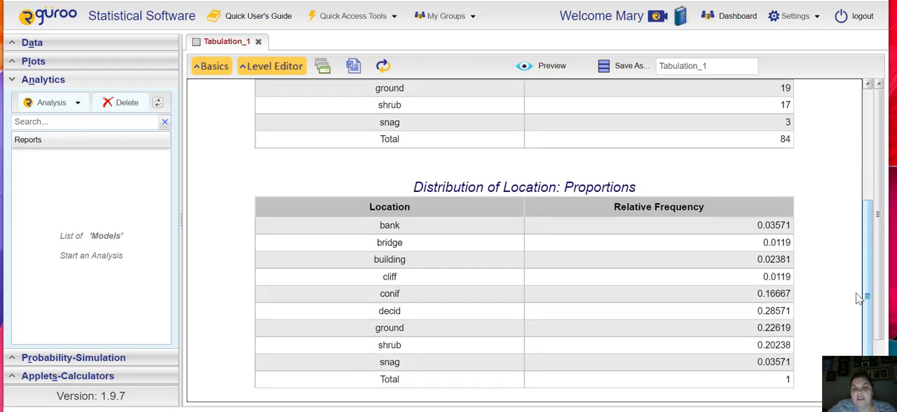
pyautogui.moveTo(859, 299); pyautogui.dragTo(848, 134)
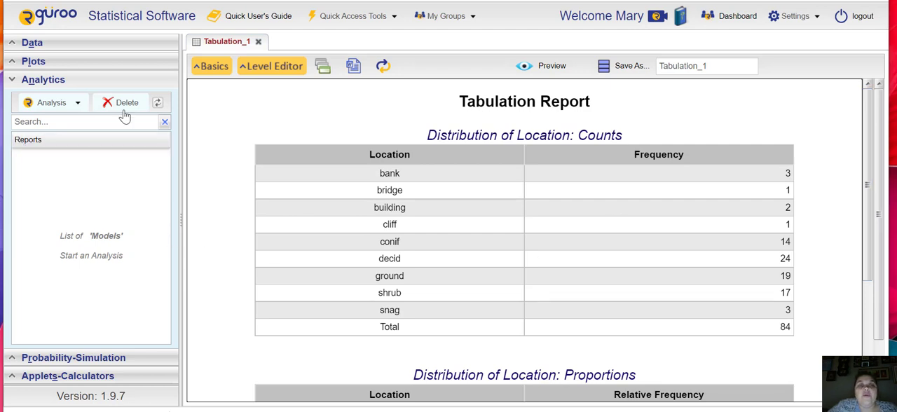
pyautogui.moveTo(584, 152); pyautogui.dragTo(795, 156)
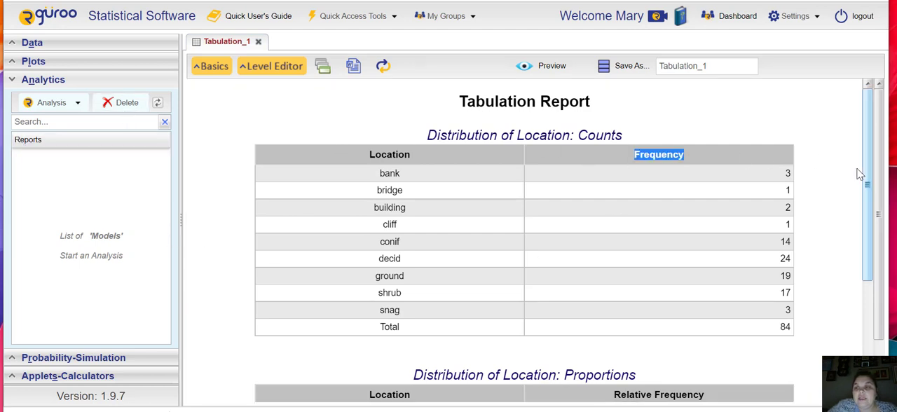
pyautogui.moveTo(865, 180); pyautogui.dragTo(854, 348)
pyautogui.scroll(-2, 854, 348)
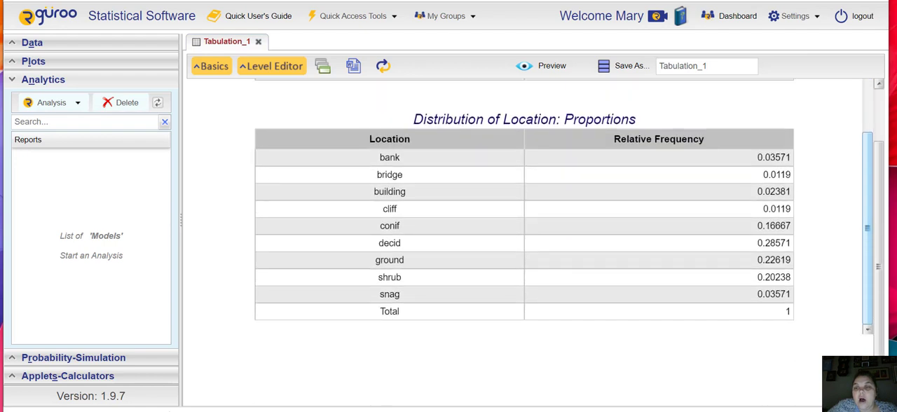
pyautogui.moveTo(856, 313); pyautogui.dragTo(853, 90)
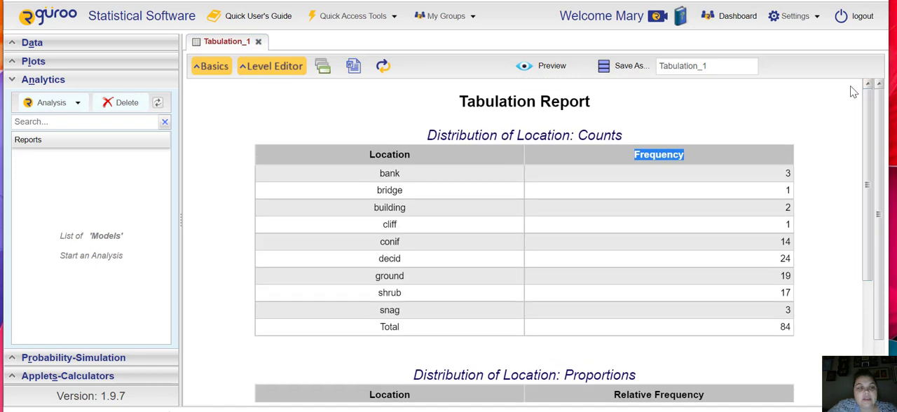
# - Start a numerical binning tabulation using the BirdNest dataset
pyautogui.click(12, 81)
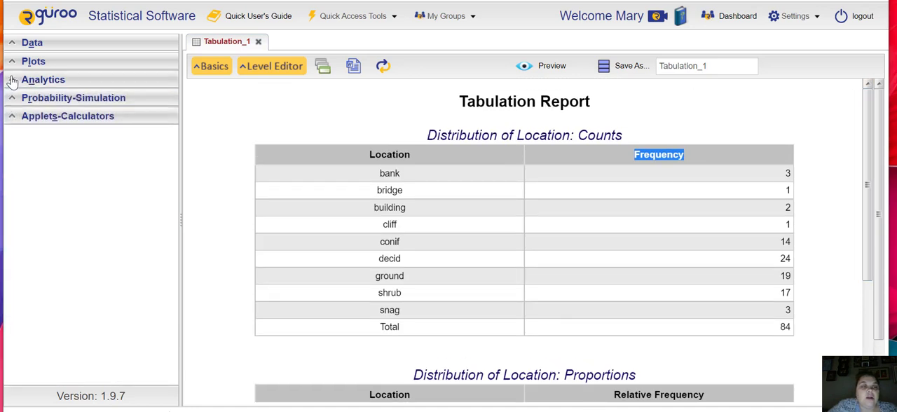
pyautogui.click(12, 81)
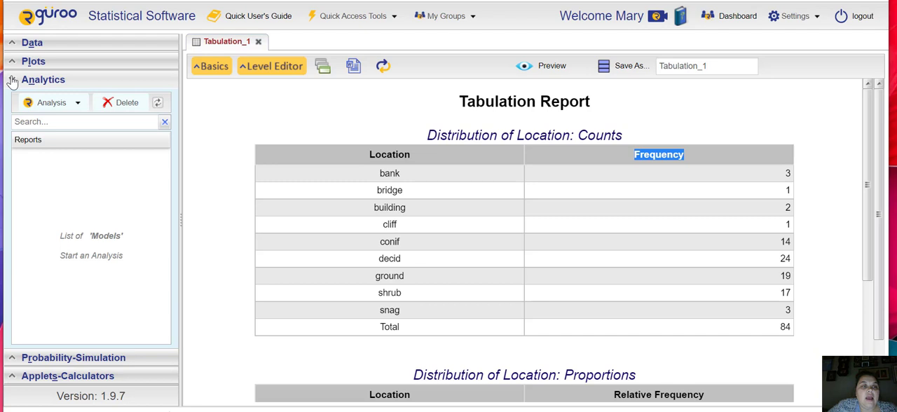
pyautogui.click(79, 104)
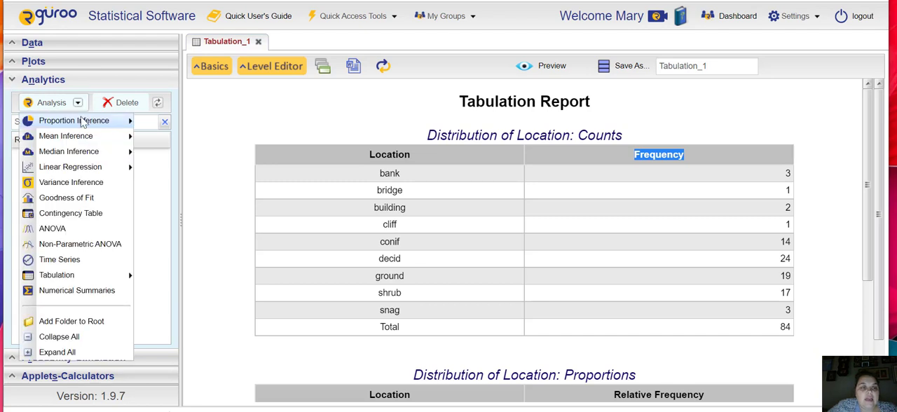
pyautogui.moveTo(82, 278)
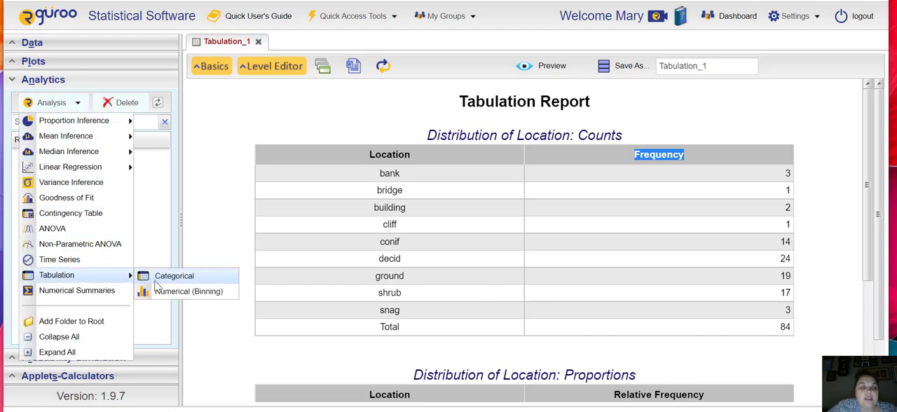
pyautogui.click(186, 292)
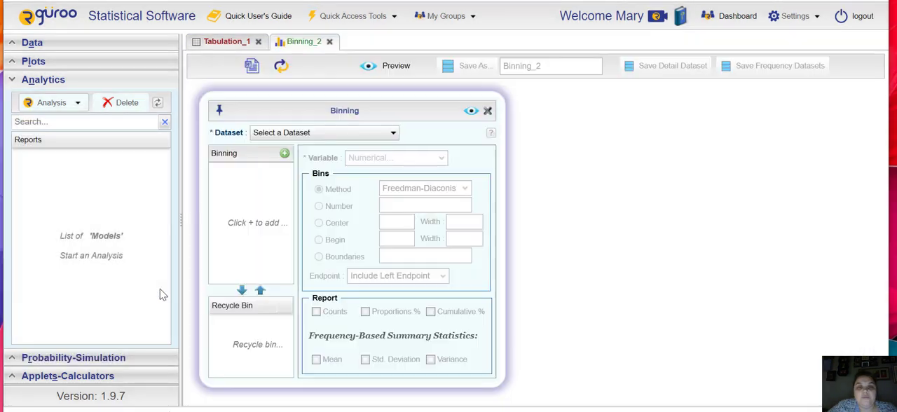
pyautogui.click(297, 135)
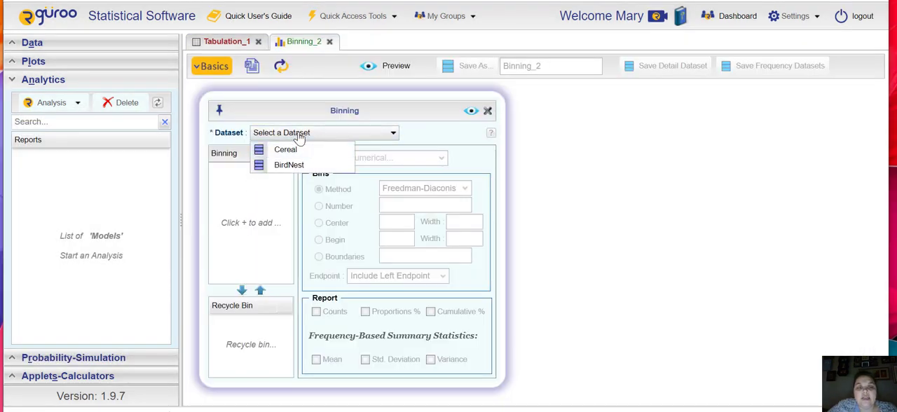
pyautogui.click(290, 166)
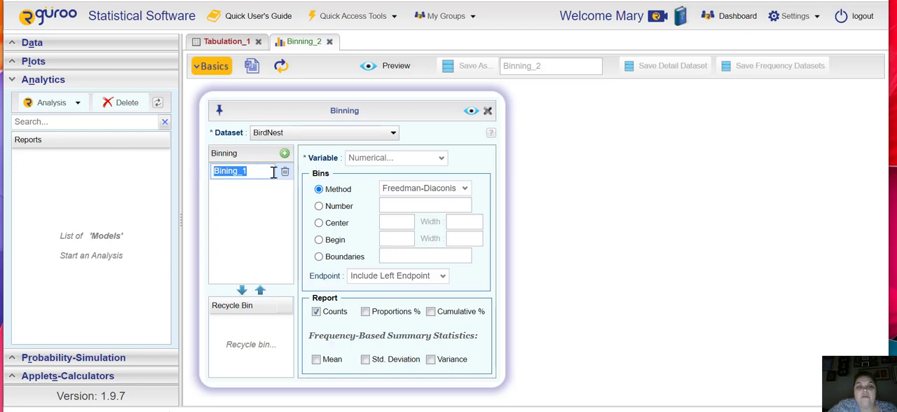
# - Choose No.eggs as the variable, name the binning "Number of bird eggs", and preview its frequency table
pyautogui.press('Return')
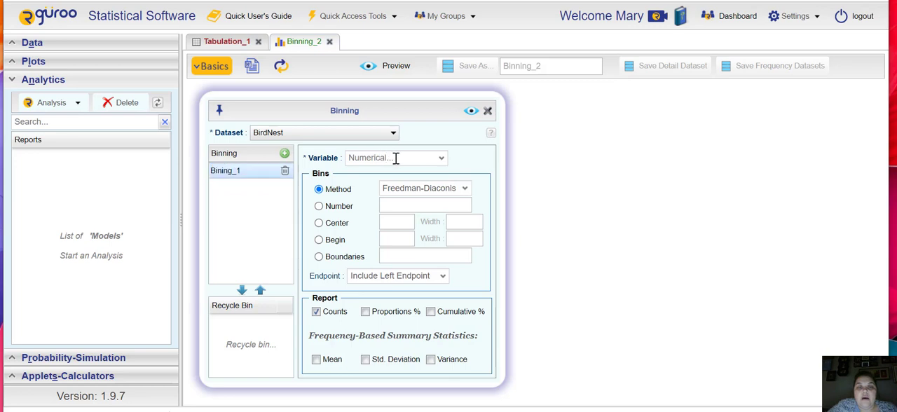
pyautogui.click(440, 161)
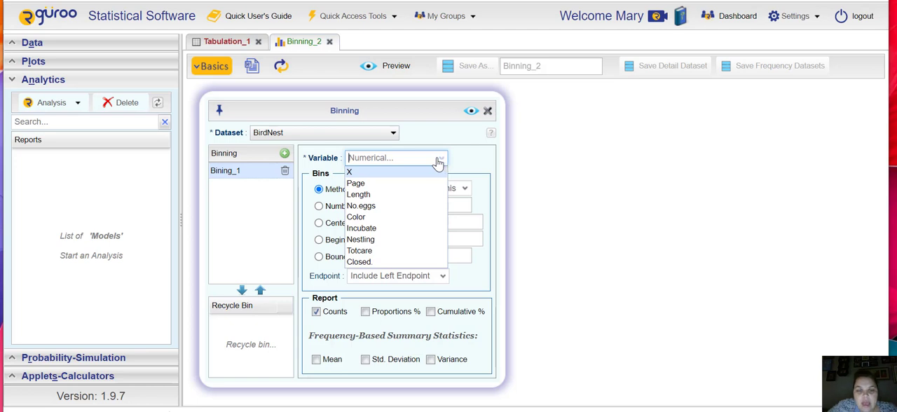
pyautogui.click(401, 206)
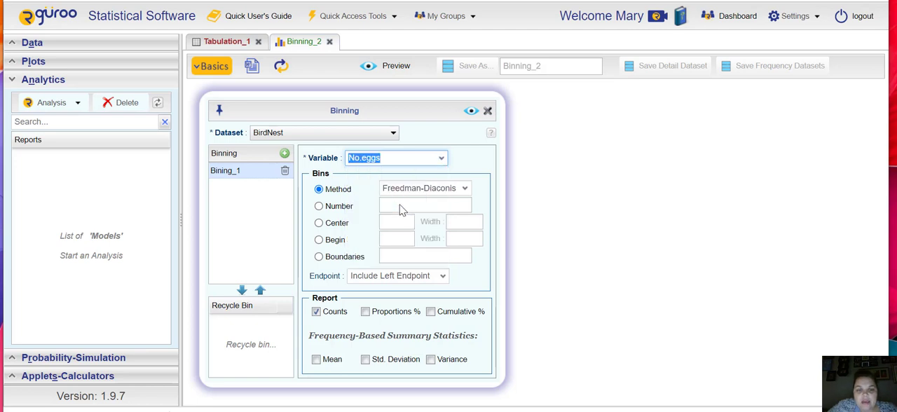
pyautogui.doubleClick(230, 171)
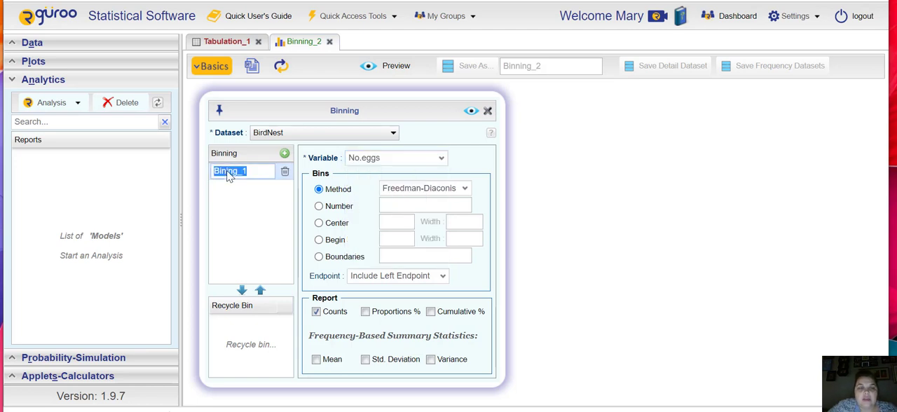
pyautogui.write('Number of')
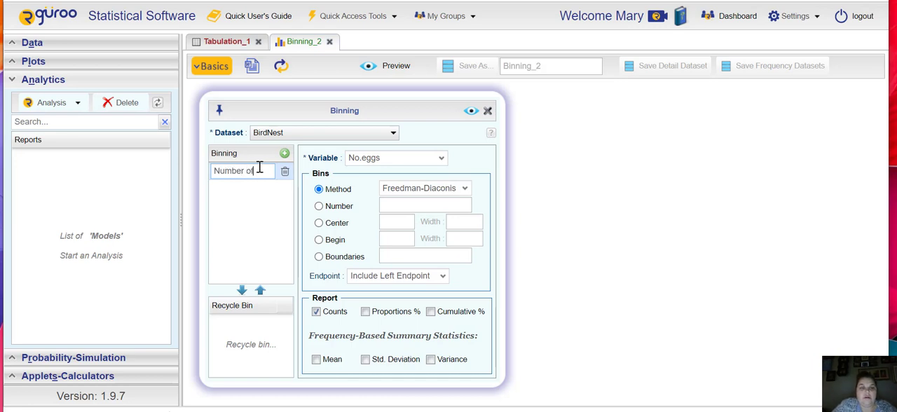
pyautogui.write(' bird eggs')
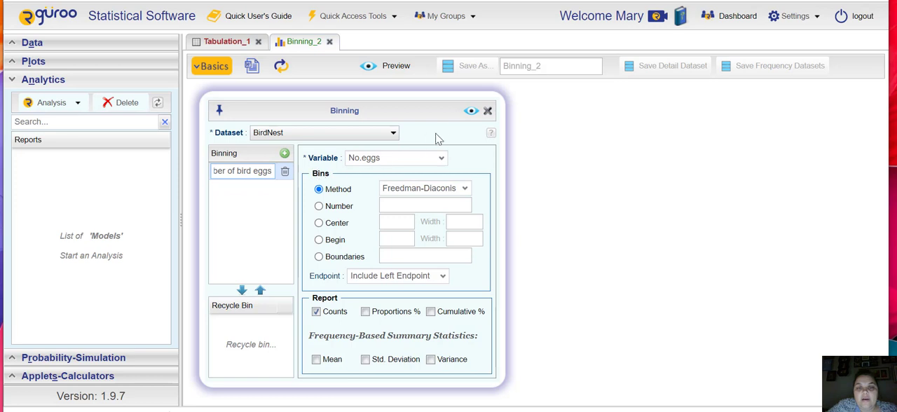
pyautogui.click(471, 112)
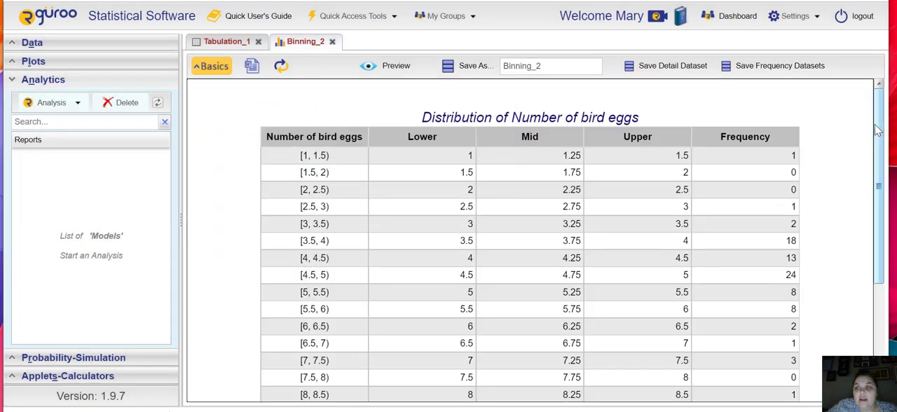
# - Examine the Lower, Mid and Upper columns and the first bin intervals of the bird eggs distribution
pyautogui.moveTo(878, 150)
pyautogui.mouseDown()
pyautogui.moveTo(874, 265)
pyautogui.moveTo(877, 149)
pyautogui.mouseUp()
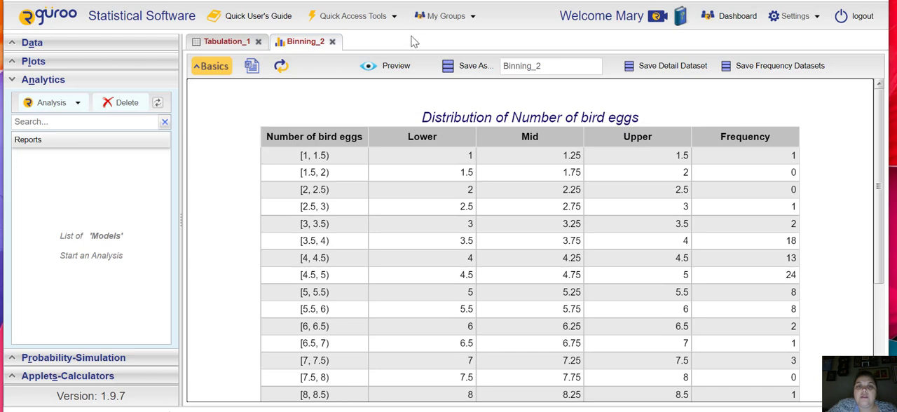
pyautogui.moveTo(393, 136); pyautogui.dragTo(662, 144)
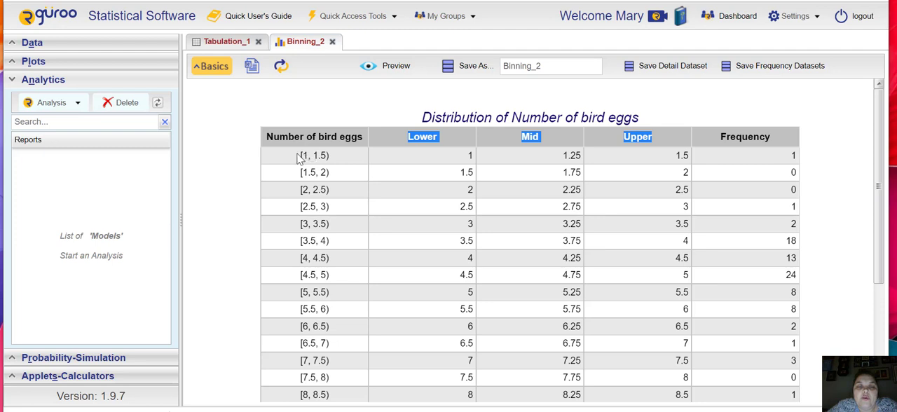
pyautogui.moveTo(301, 155); pyautogui.dragTo(331, 158)
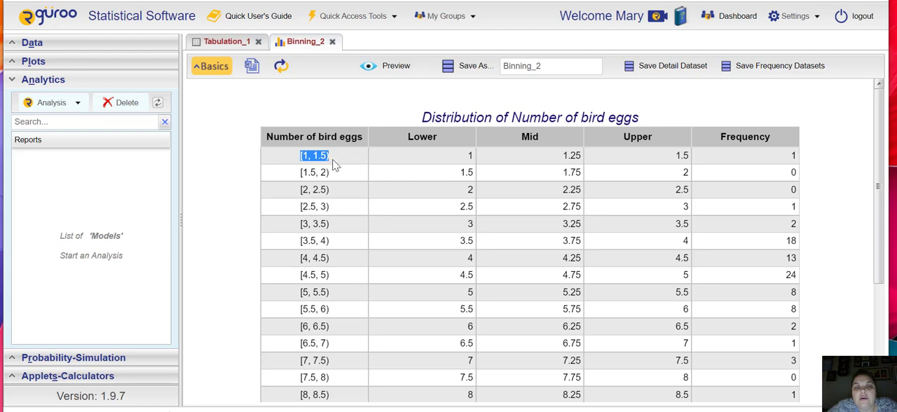
pyautogui.click(328, 164)
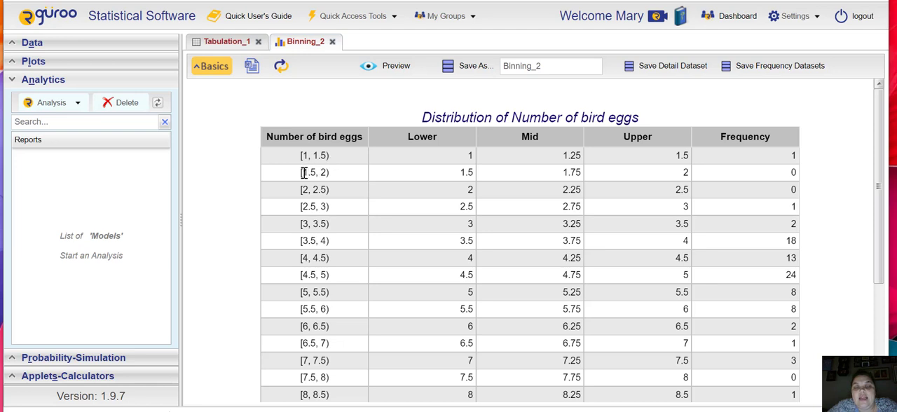
pyautogui.moveTo(307, 173); pyautogui.dragTo(322, 174)
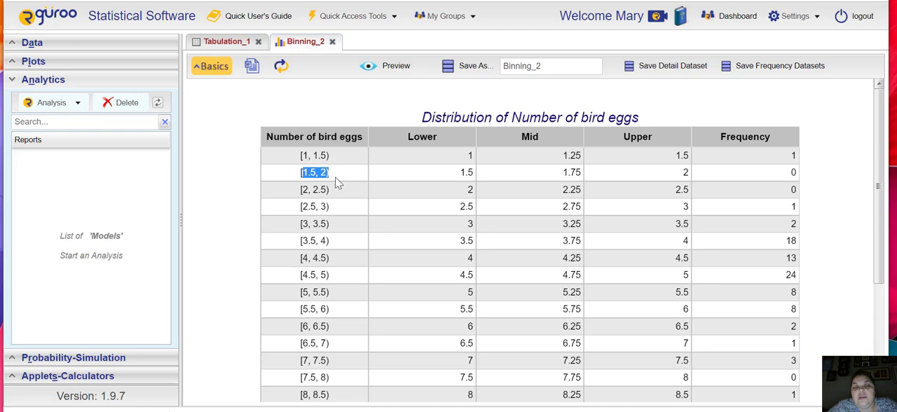
pyautogui.click(310, 153)
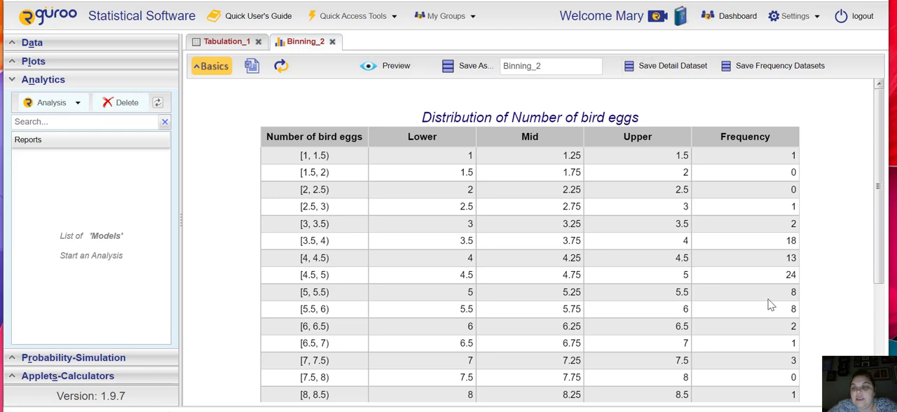
# - Switch the bird eggs distribution from counts to proportions and preview the table
pyautogui.click(220, 70)
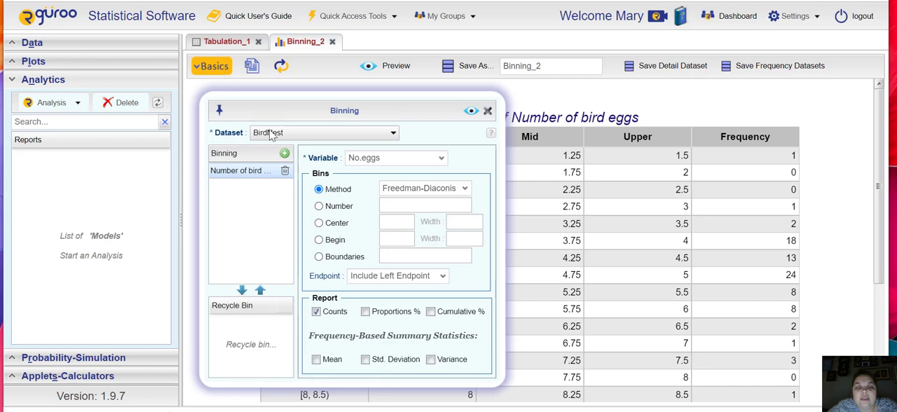
pyautogui.click(316, 312)
pyautogui.click(365, 312)
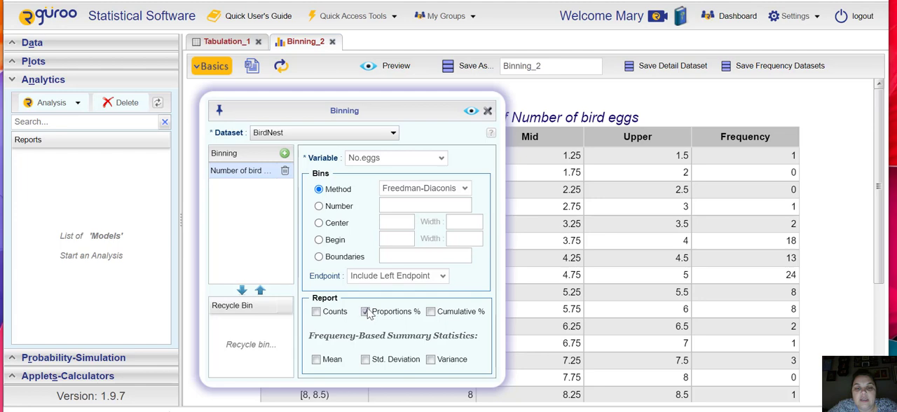
pyautogui.click(472, 112)
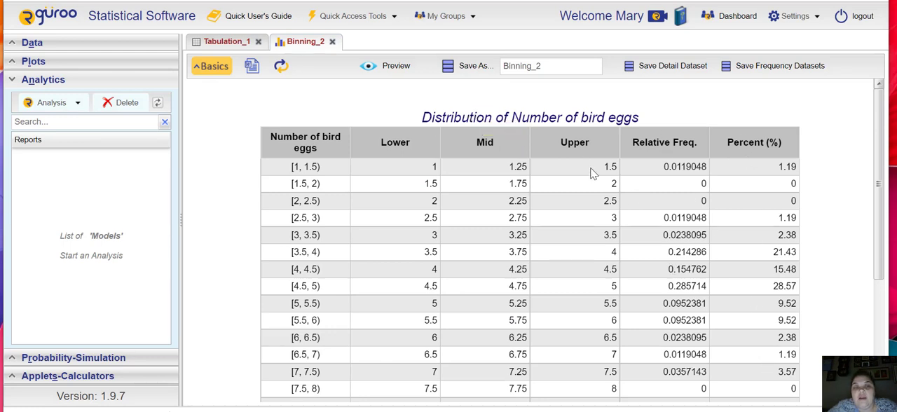
# - Include counts alongside proportions in the bird eggs distribution and preview the combined table
pyautogui.click(223, 67)
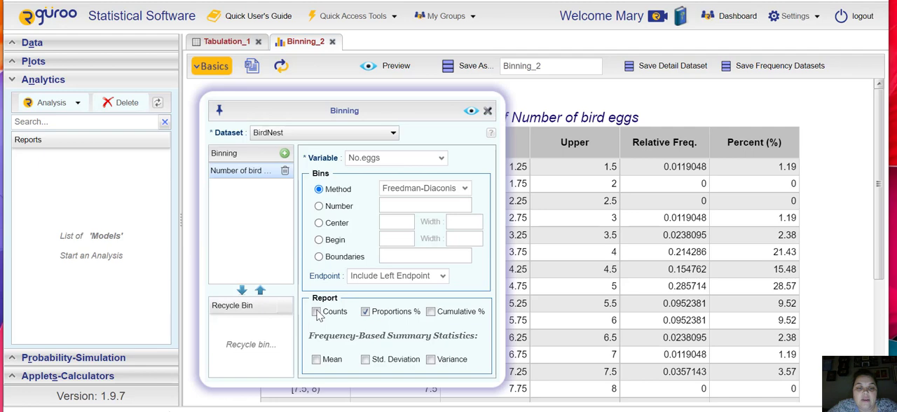
pyautogui.click(317, 312)
pyautogui.click(471, 112)
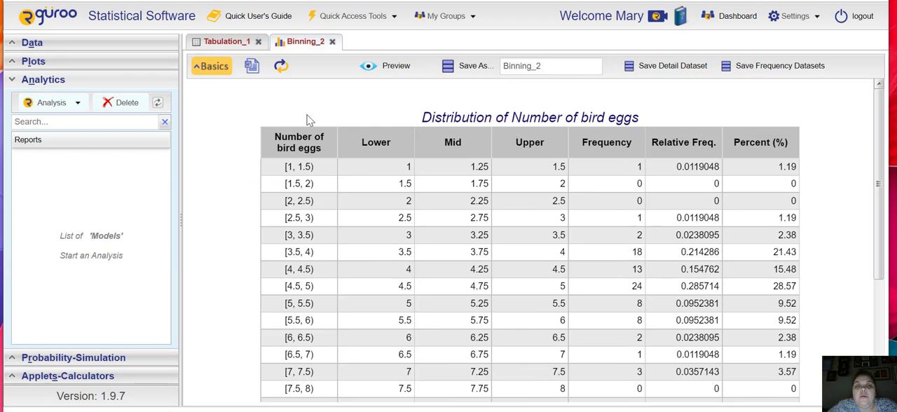
pyautogui.moveTo(878, 203)
pyautogui.mouseDown()
pyautogui.moveTo(883, 343)
pyautogui.moveTo(881, 216)
pyautogui.mouseUp()
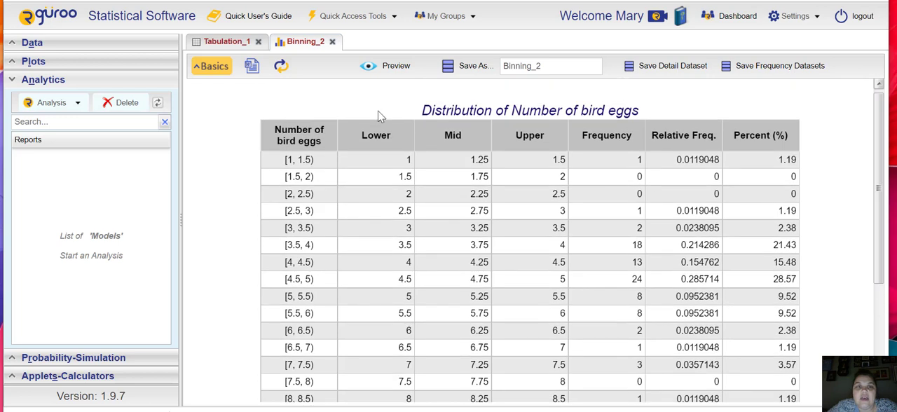
# - Define the bird eggs bins to begin at 0 with a width of 2, and preview the table
pyautogui.click(217, 69)
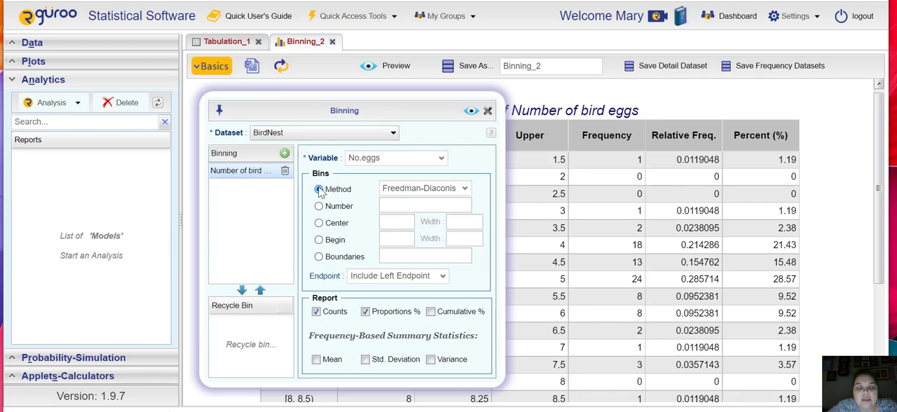
pyautogui.click(319, 240)
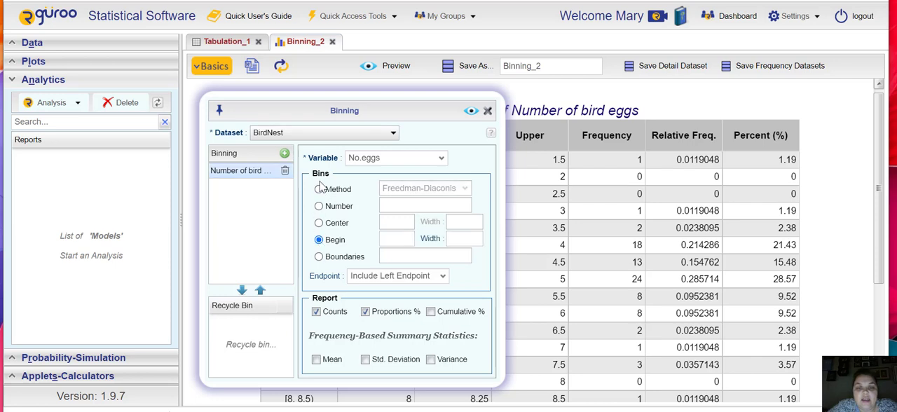
pyautogui.click(395, 239)
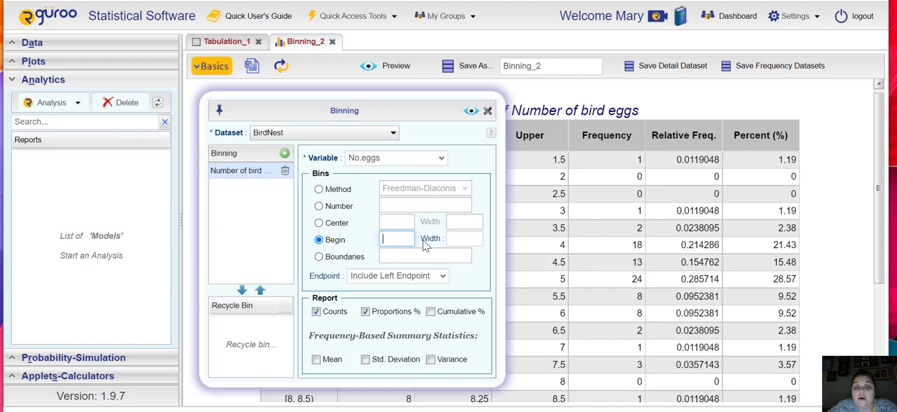
pyautogui.moveTo(429, 112); pyautogui.dragTo(671, 115)
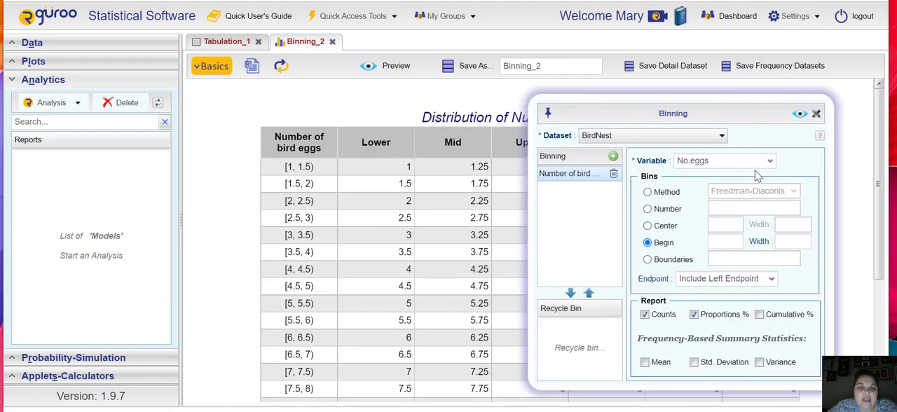
pyautogui.moveTo(781, 323); pyautogui.dragTo(747, 300)
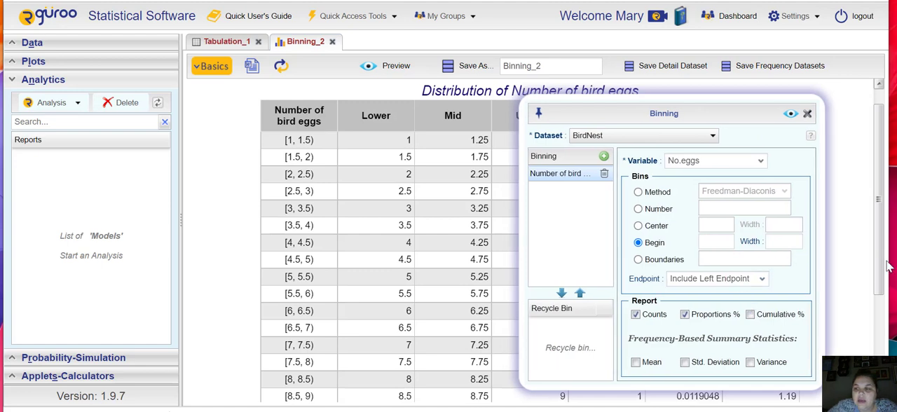
pyautogui.scroll(-3, 882, 269)
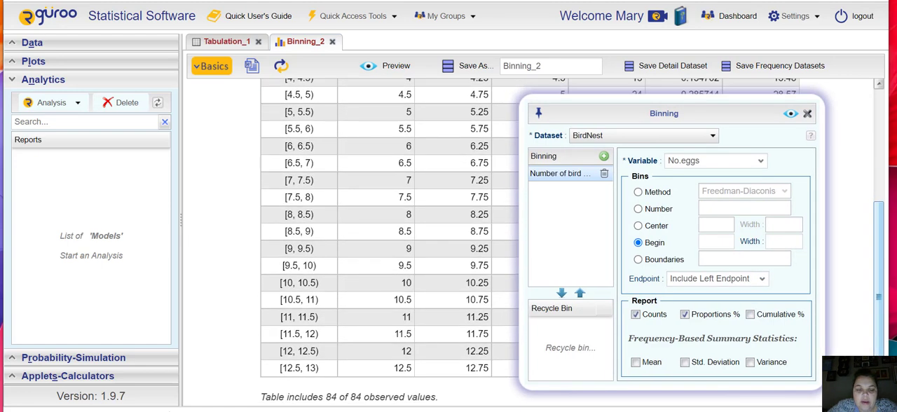
pyautogui.scroll(2, 876, 336)
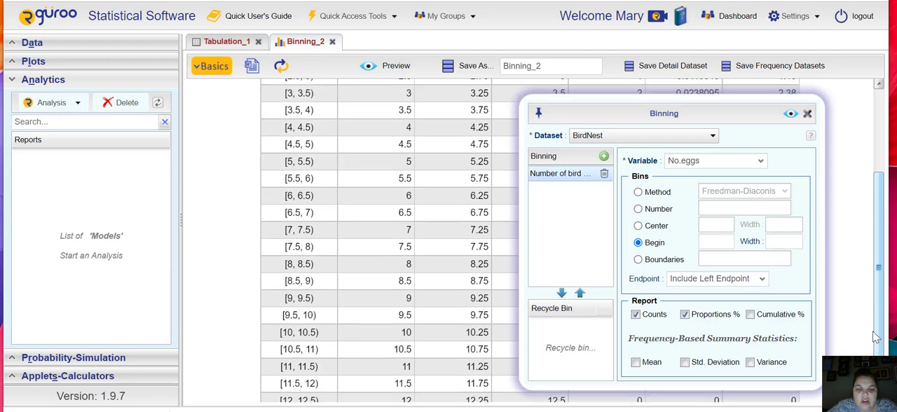
pyautogui.click(718, 241)
pyautogui.write('0')
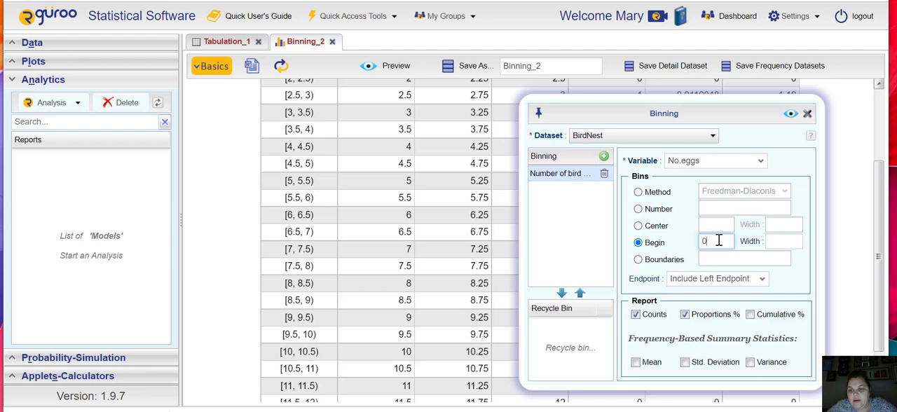
pyautogui.click(790, 241)
pyautogui.write('2')
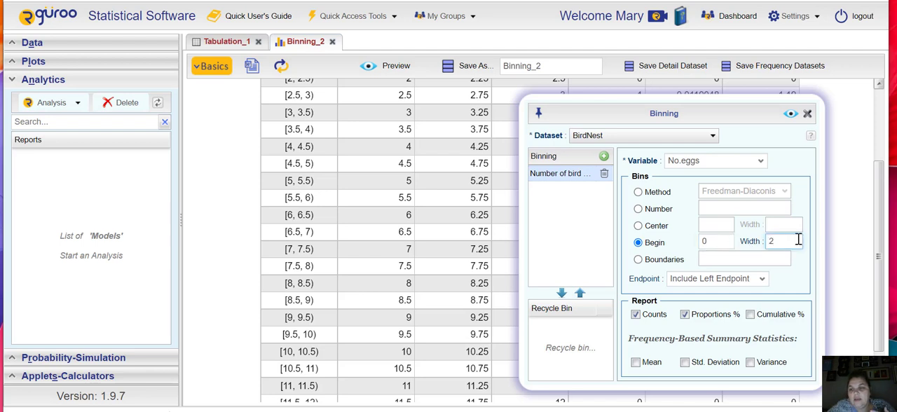
pyautogui.click(790, 114)
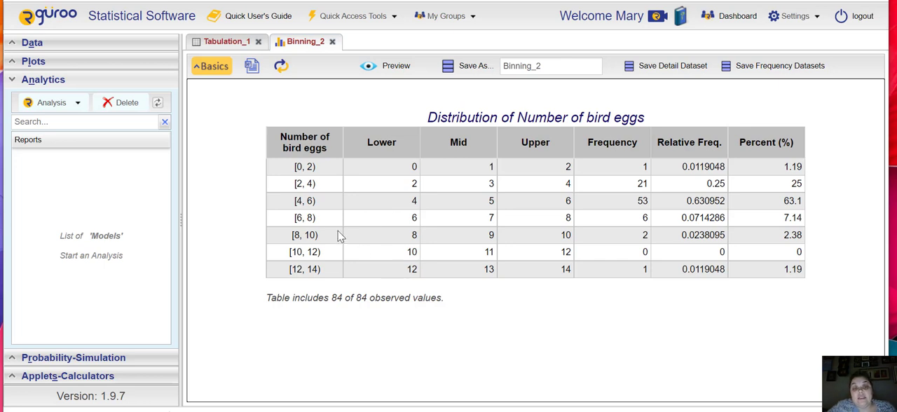
# - Examine the rows of the rebinned bird eggs table, and view the Location tabulation report before returning to it
pyautogui.moveTo(293, 172); pyautogui.dragTo(806, 168)
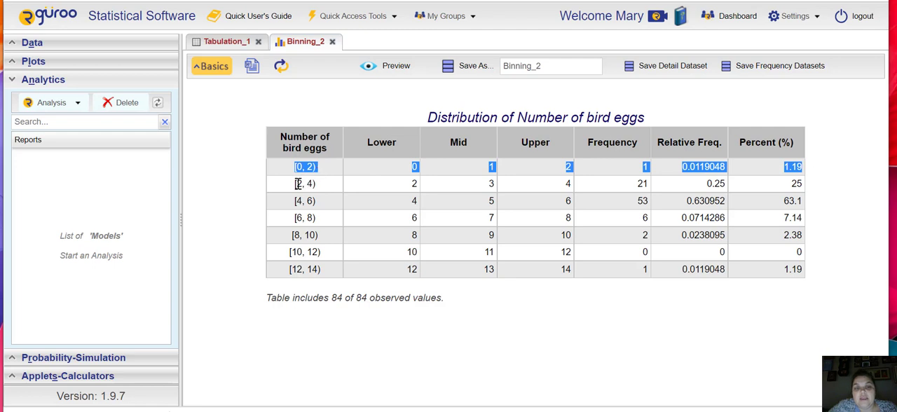
pyautogui.moveTo(298, 183); pyautogui.dragTo(368, 191)
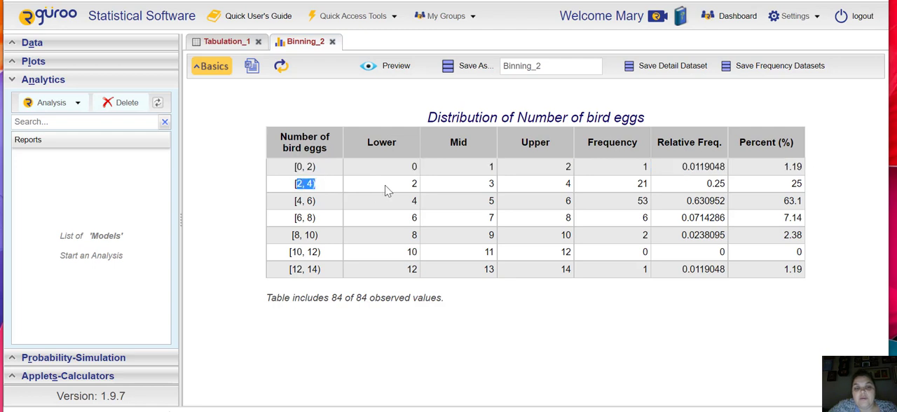
pyautogui.click(501, 319)
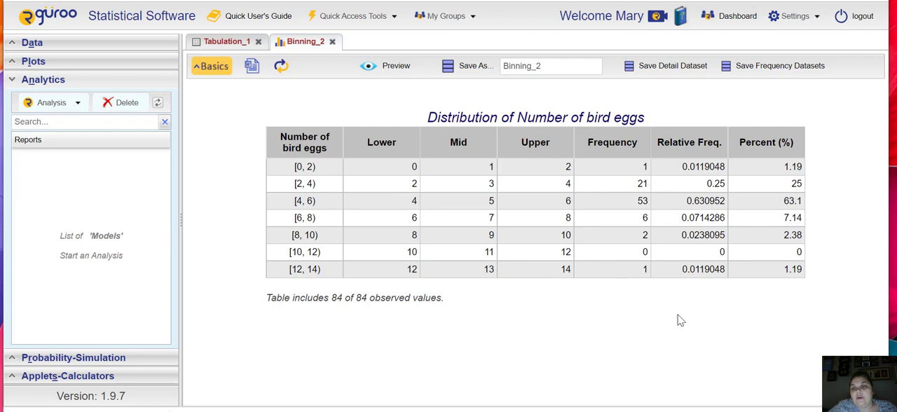
pyautogui.click(210, 70)
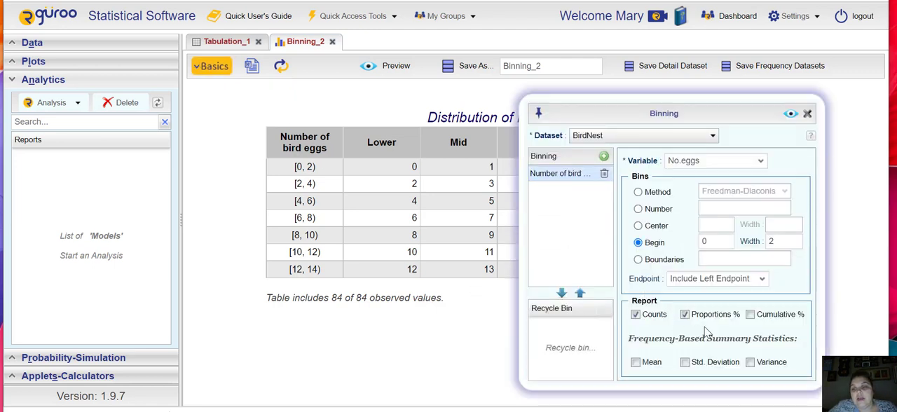
pyautogui.click(807, 112)
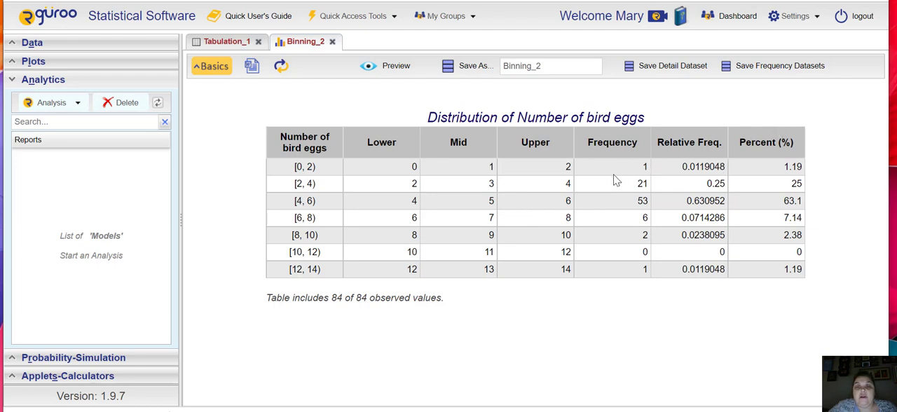
pyautogui.click(238, 42)
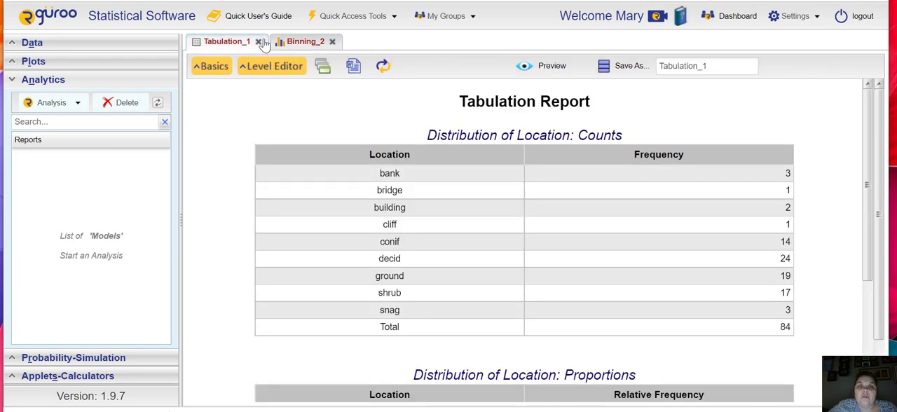
pyautogui.click(304, 43)
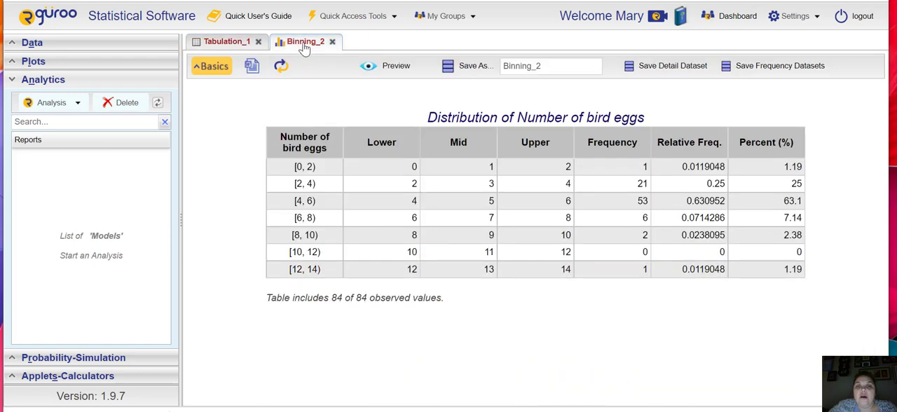